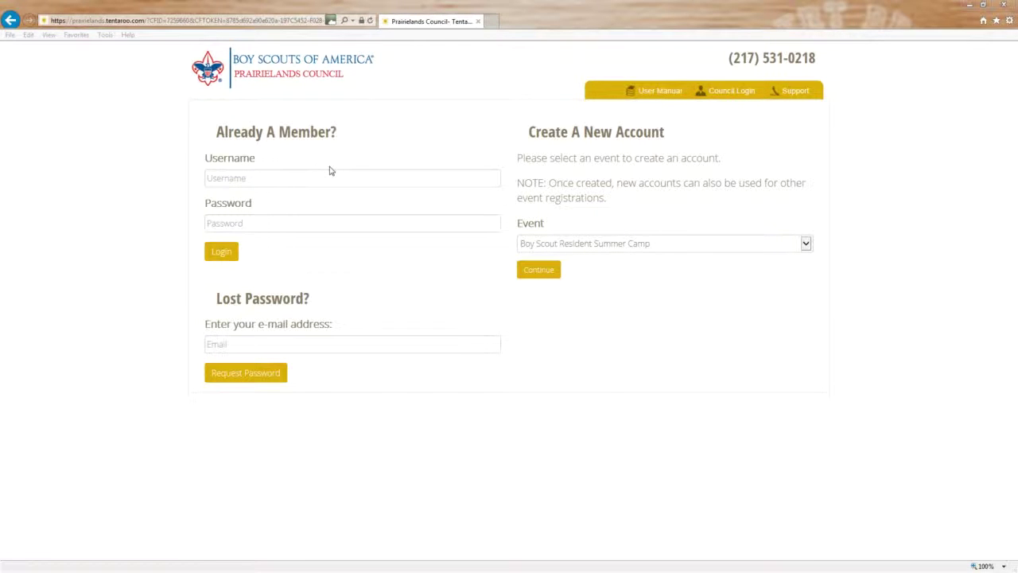
Step: Log in to the council registration account with the account username and password
{"action": "left_click", "coordinate": [289, 176]}
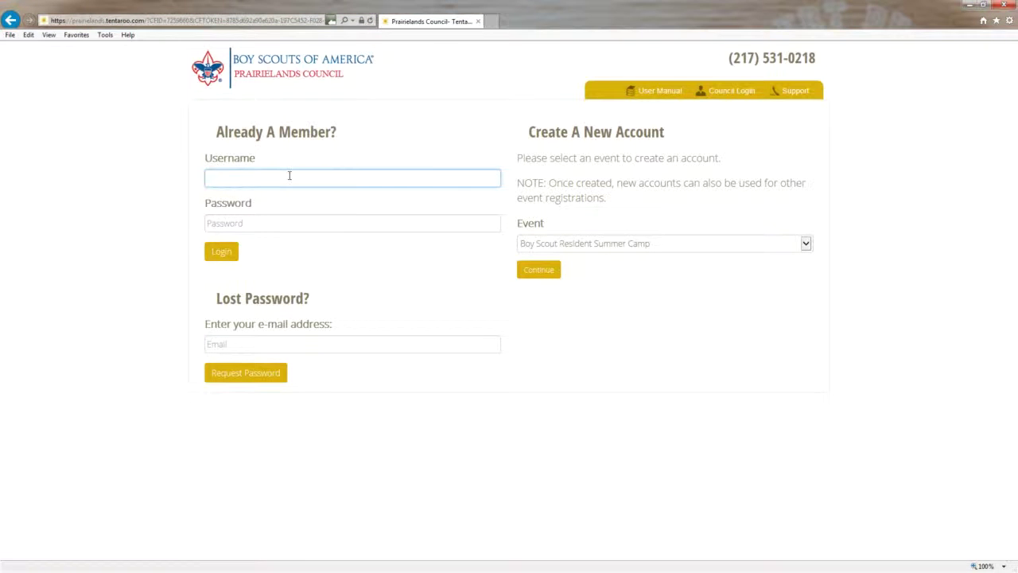
{"action": "type", "text": "test9999"}
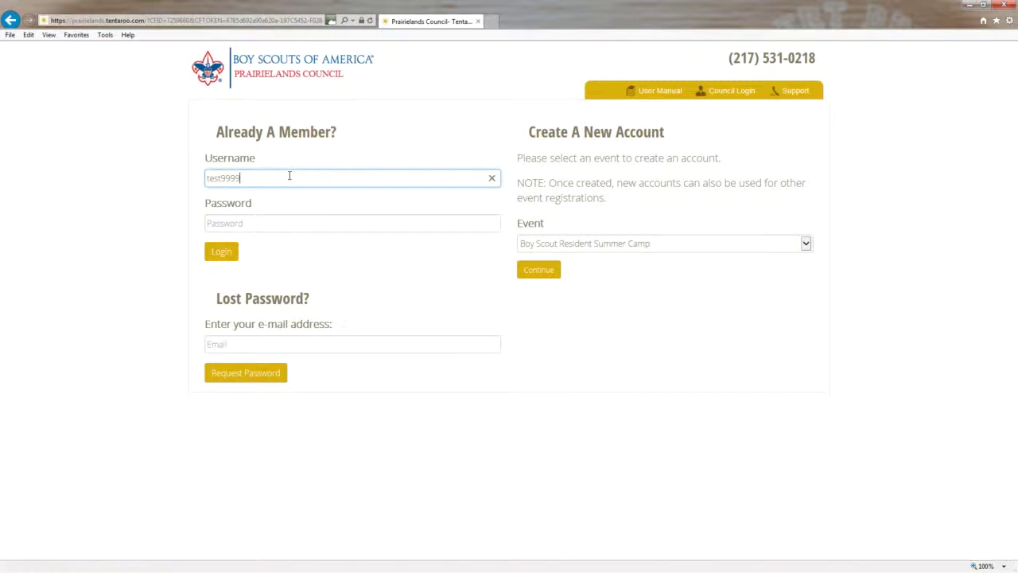
{"action": "key", "text": "Tab"}
{"action": "type", "text": "••••••"}
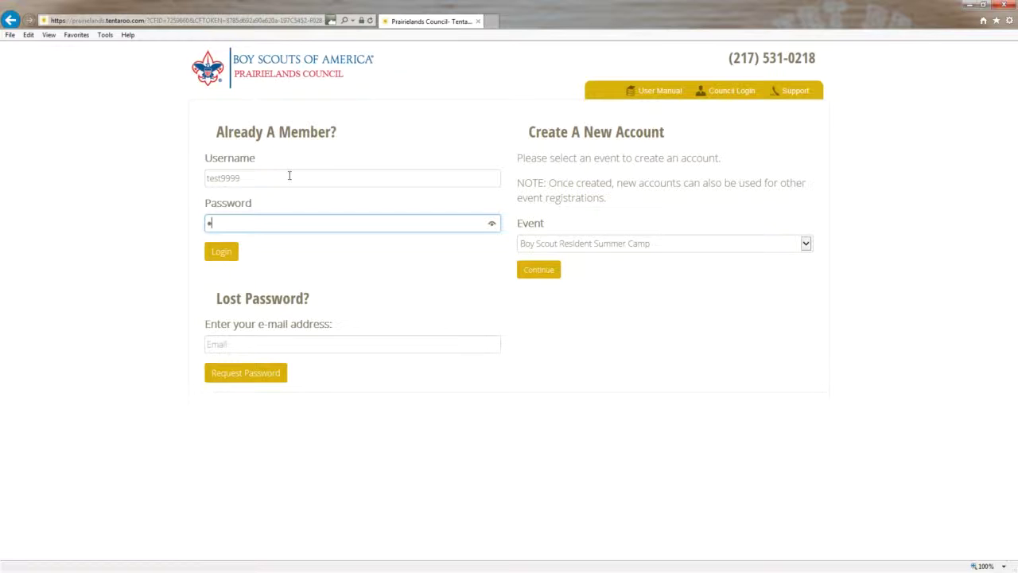
{"action": "type", "text": "••"}
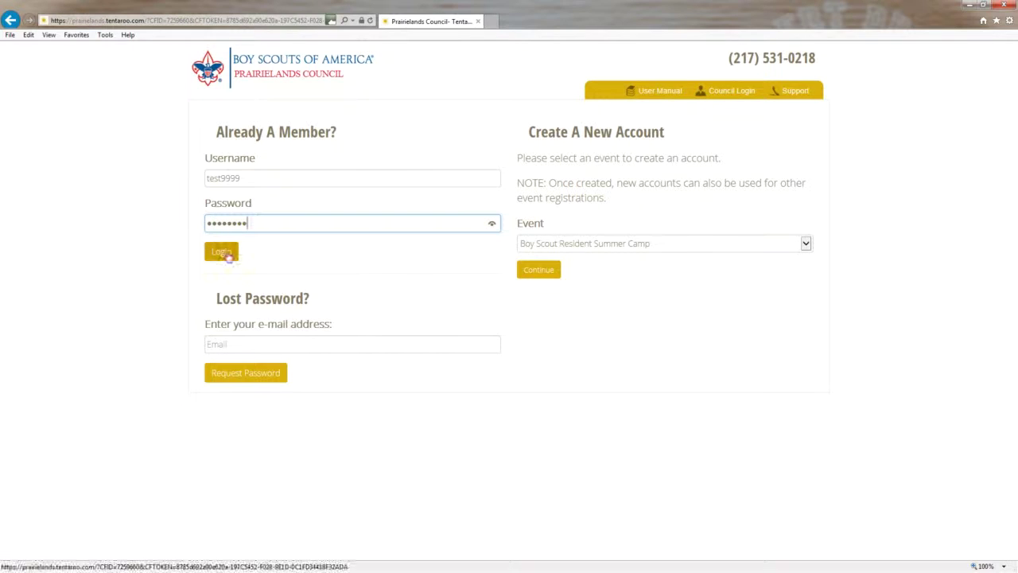
{"action": "left_click", "coordinate": [221, 254]}
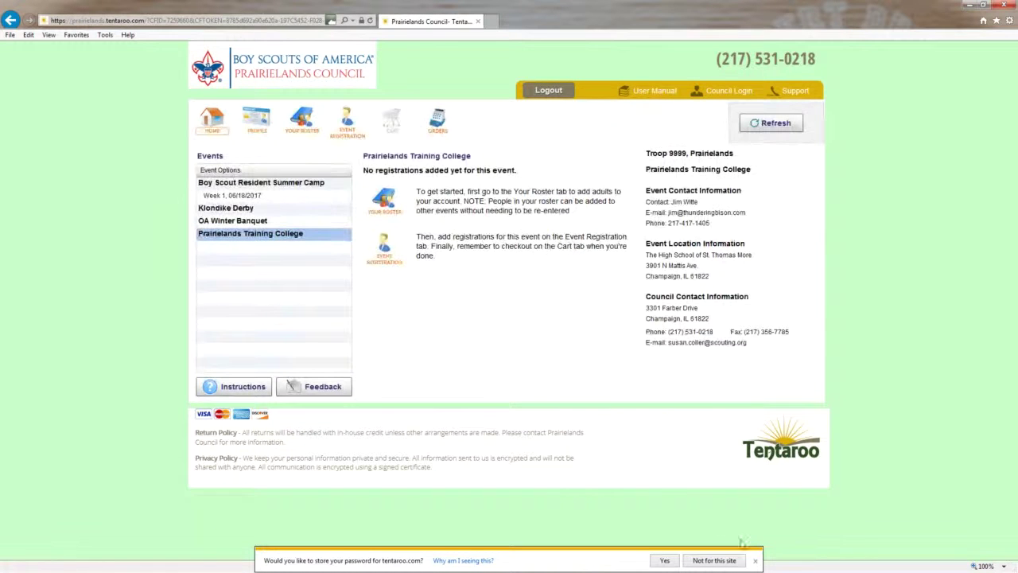
Step: Dismiss the save-password bar and open the Boy Scout Resident Summer Camp Week 1, 06/18/2017 summary
{"action": "left_click", "coordinate": [756, 561]}
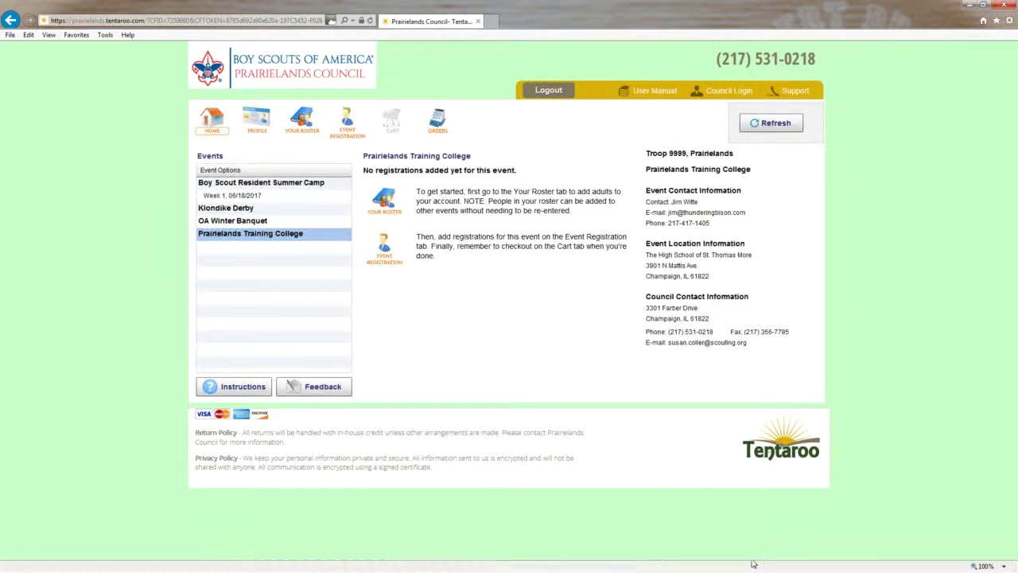
{"action": "left_click", "coordinate": [250, 199]}
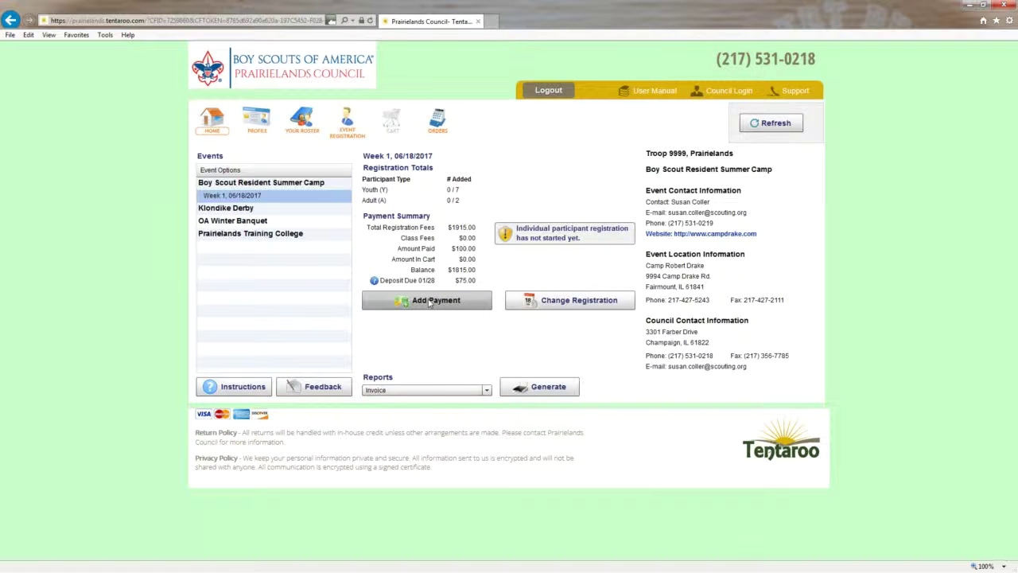
Step: Add a $50.00 payment for the Week 1 registration to the cart
{"action": "left_click", "coordinate": [428, 301]}
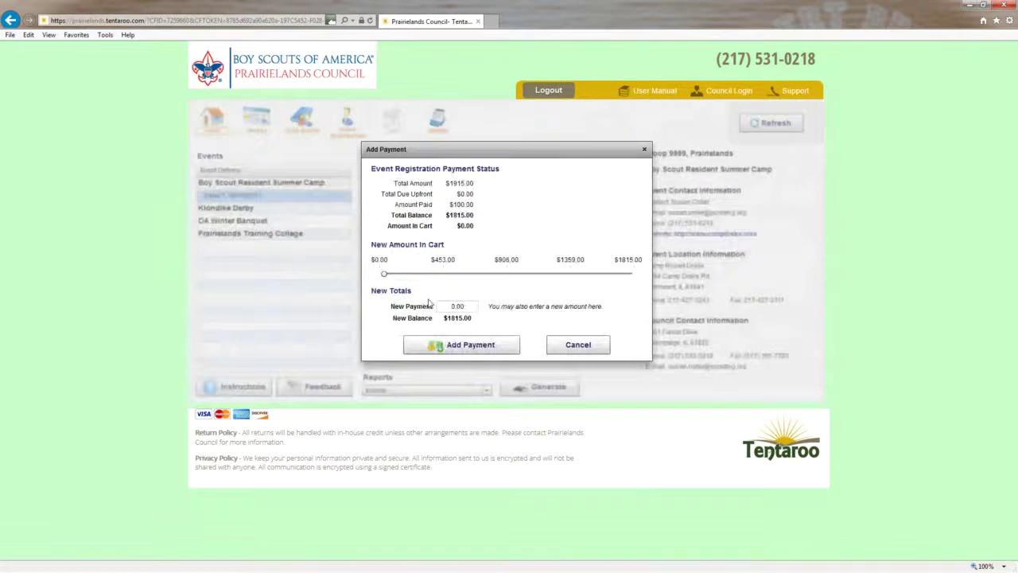
{"action": "left_click", "coordinate": [387, 275]}
{"action": "mouse_move", "coordinate": [389, 279]}
{"action": "left_mouse_down"}
{"action": "mouse_move", "coordinate": [422, 276]}
{"action": "mouse_move", "coordinate": [382, 278]}
{"action": "left_mouse_up"}
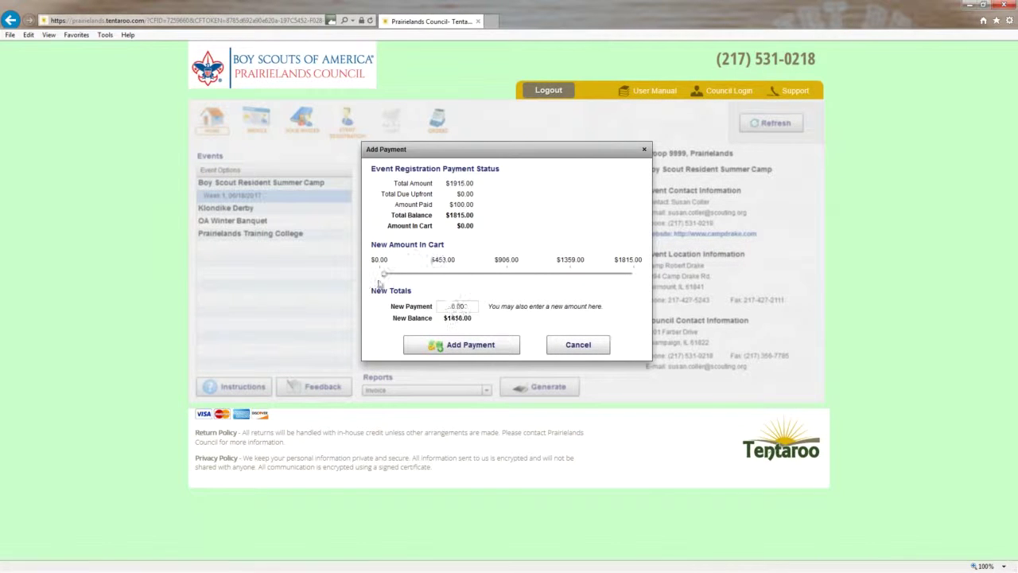
{"action": "left_click", "coordinate": [467, 306]}
{"action": "type", "text": "50.00"}
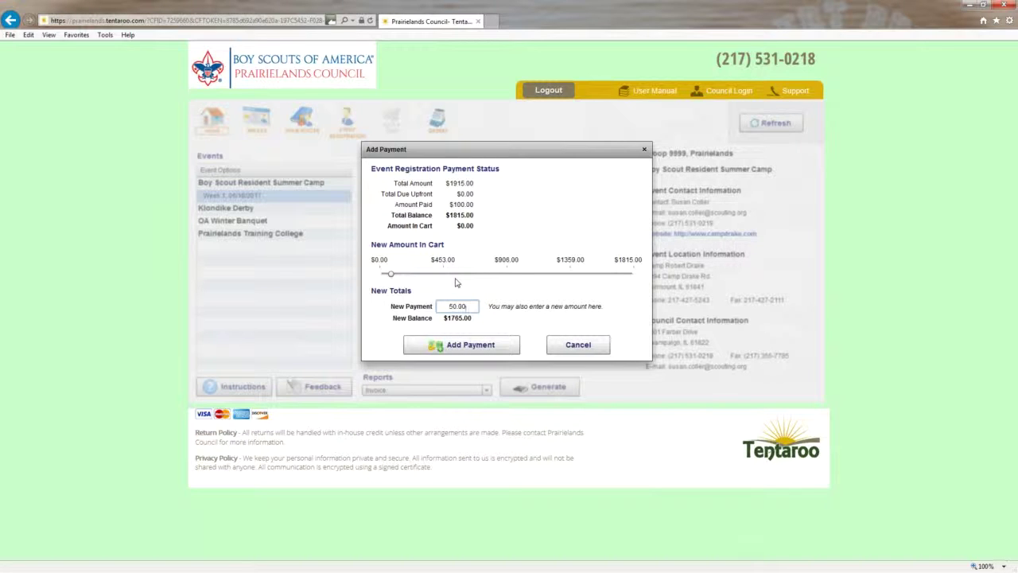
{"action": "left_click", "coordinate": [463, 345]}
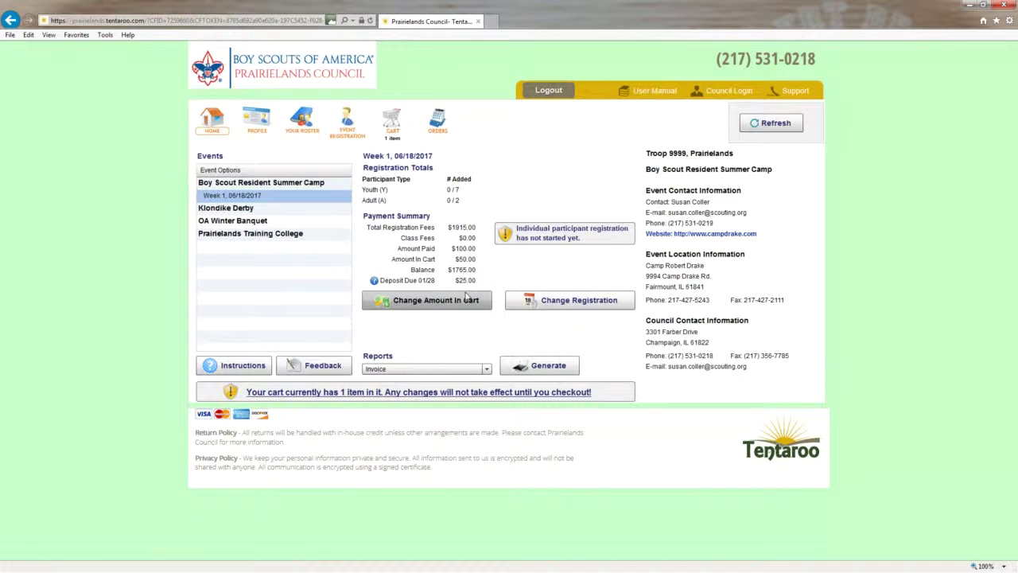
Step: Change the Week 1 cart payment from 50.00 to 75.00
{"action": "left_click", "coordinate": [438, 302]}
{"action": "triple_click", "coordinate": [467, 306]}
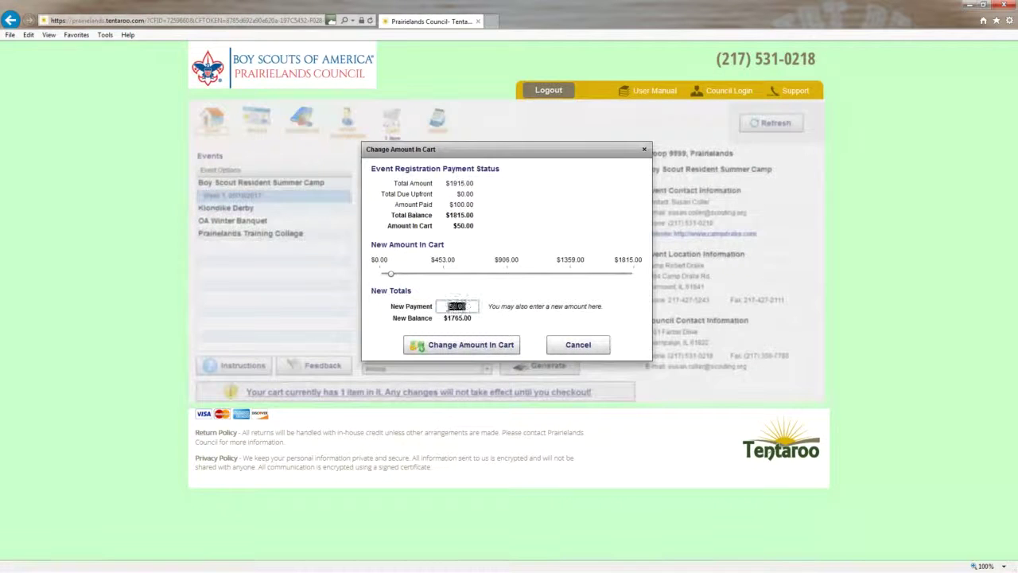
{"action": "type", "text": "75.00"}
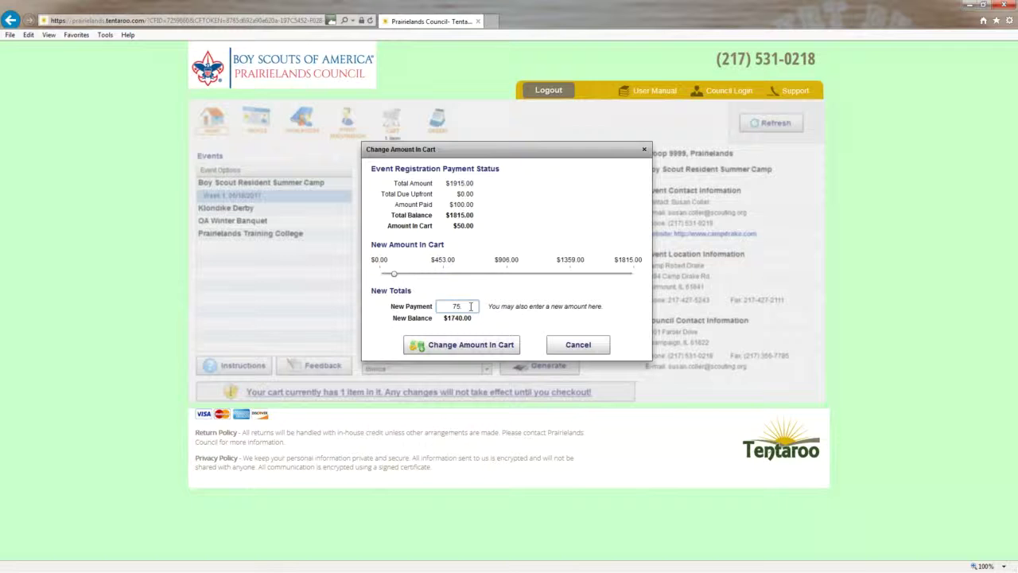
{"action": "left_click", "coordinate": [458, 345]}
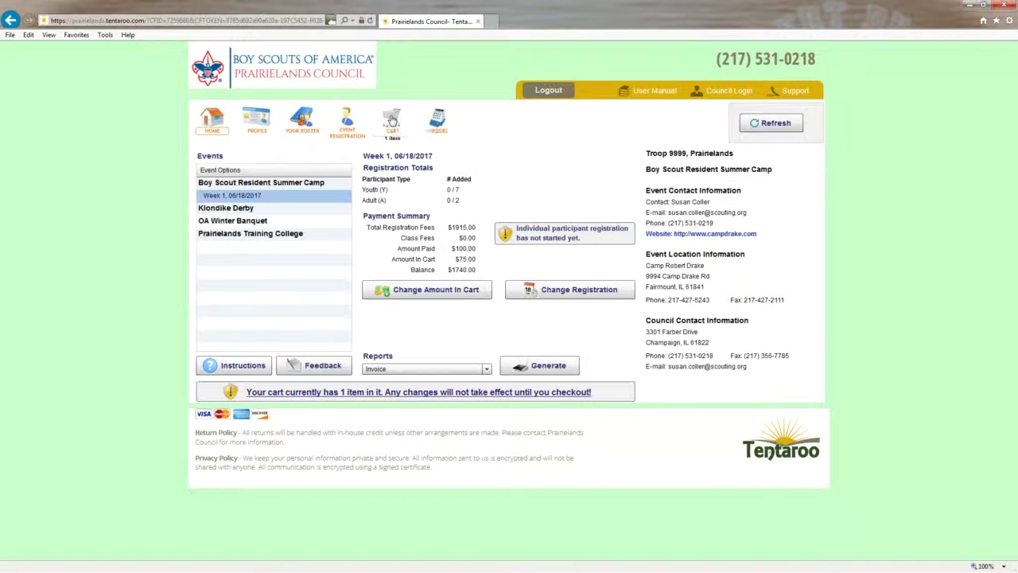
Step: Go to checkout for the $75.00 payment and pay by eCheck with a Checking account
{"action": "left_click", "coordinate": [392, 120]}
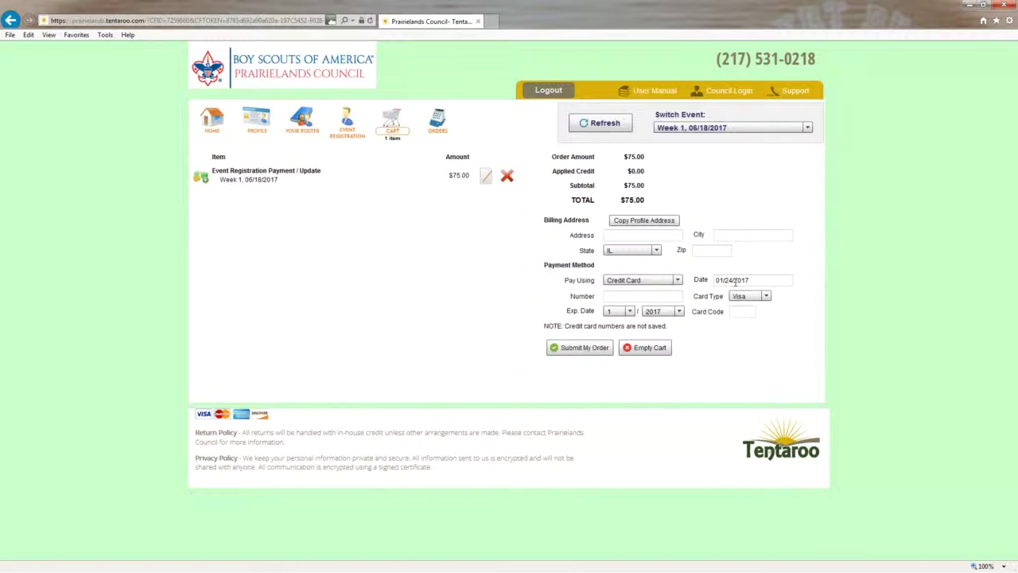
{"action": "left_click", "coordinate": [634, 296]}
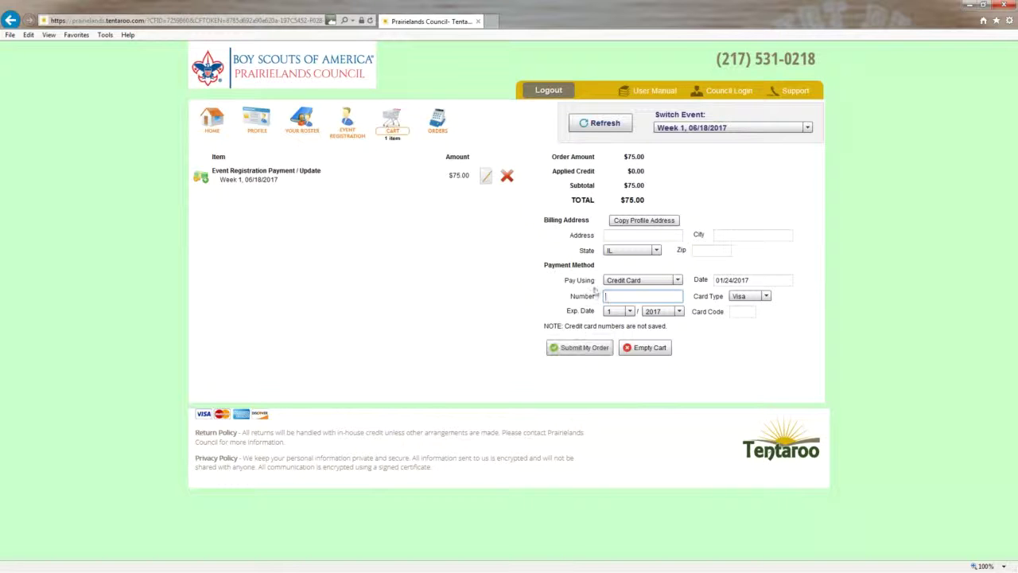
{"action": "left_click", "coordinate": [640, 282]}
{"action": "left_click", "coordinate": [632, 303]}
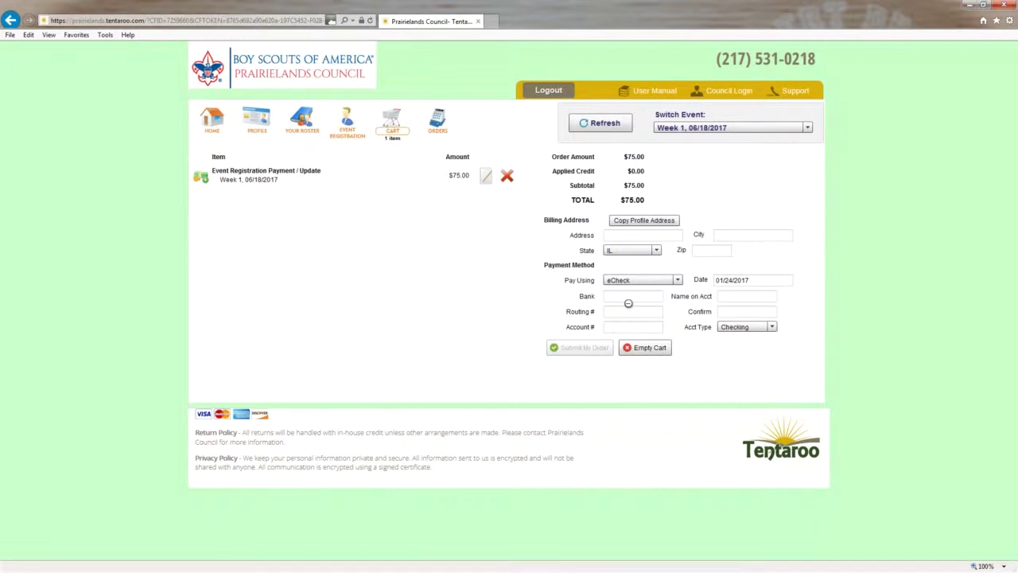
{"action": "left_click", "coordinate": [626, 299]}
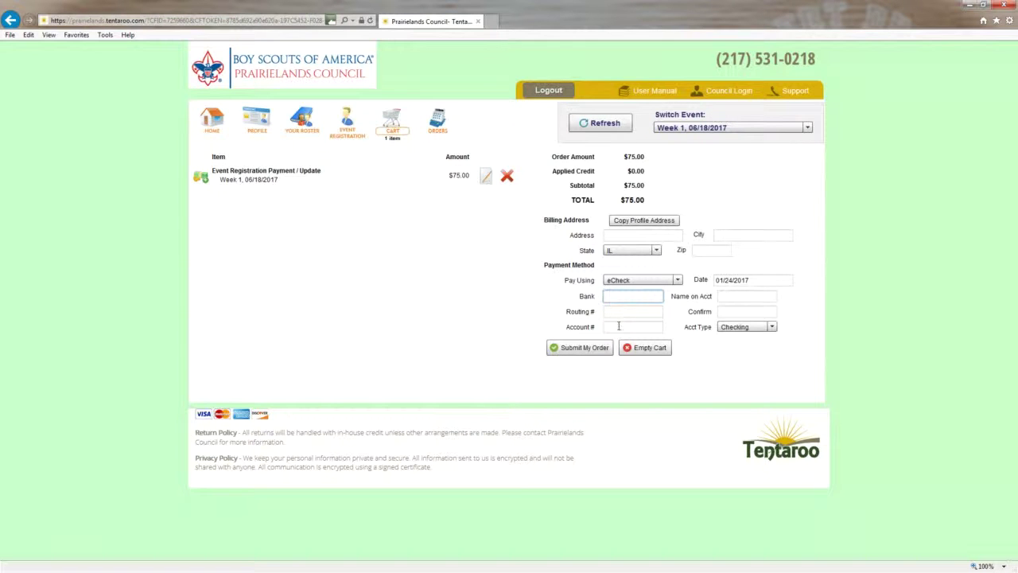
{"action": "left_click", "coordinate": [738, 327]}
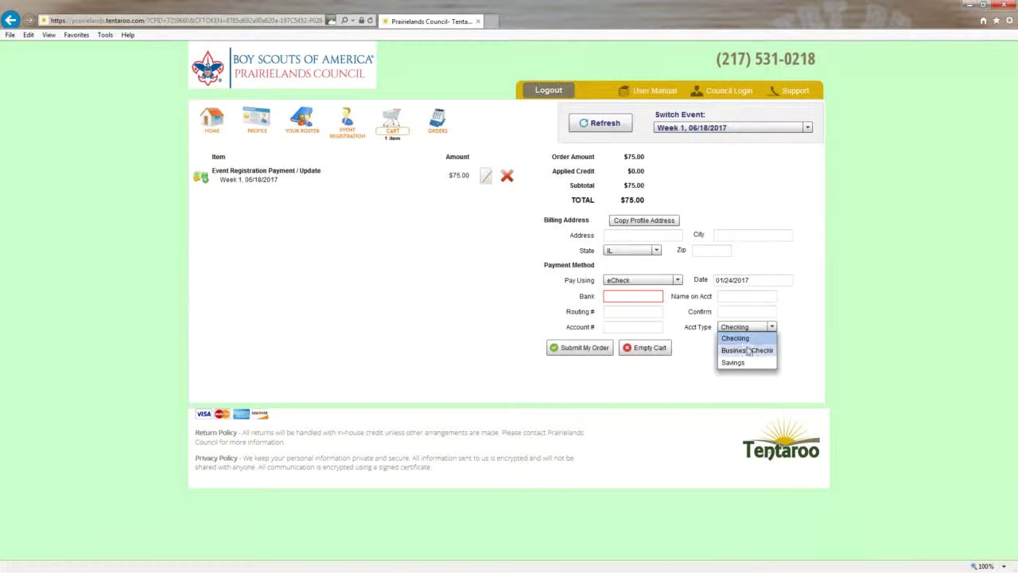
{"action": "left_click", "coordinate": [702, 333]}
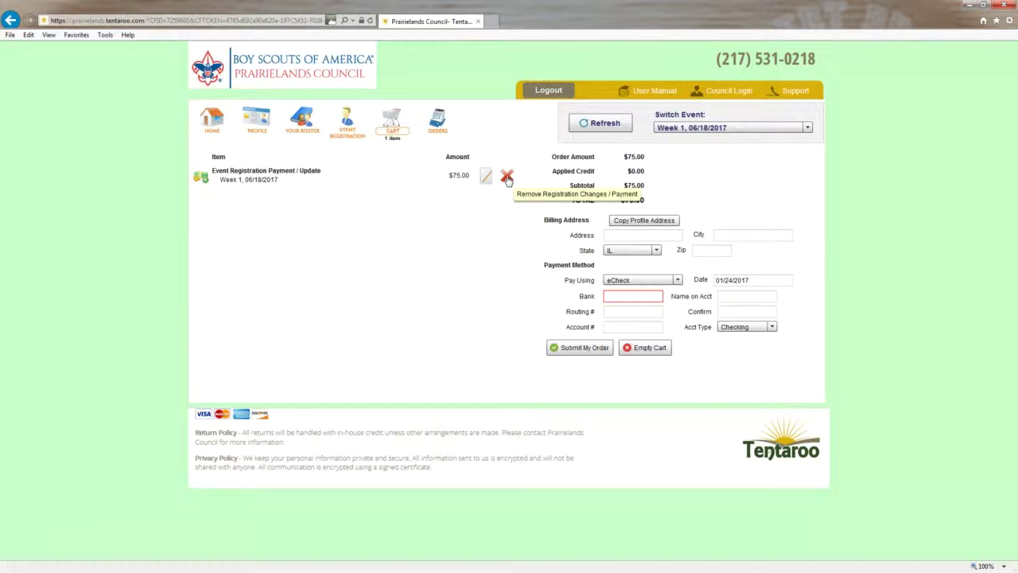
Step: Empty the cart and confirm, leaving $0.00 in cart for Week 1
{"action": "left_click", "coordinate": [646, 349]}
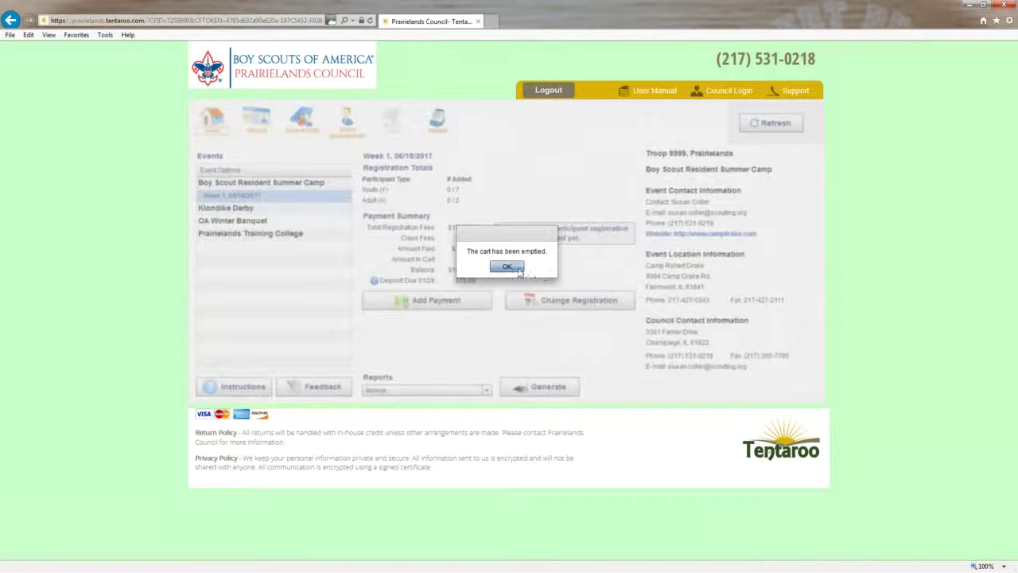
{"action": "left_click", "coordinate": [517, 268]}
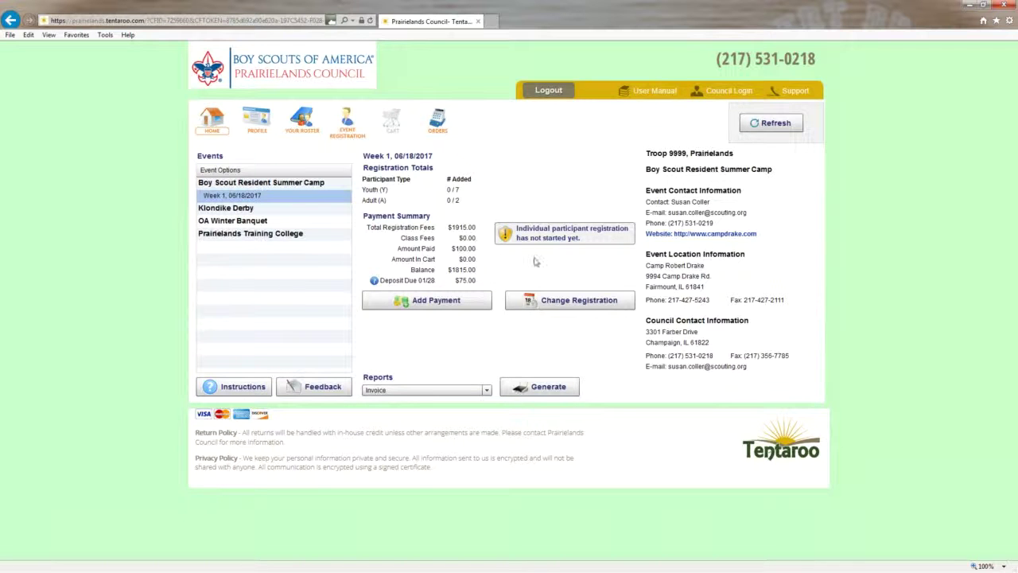
Step: Change the Week 1 registration to 8 youth spots and save it to the cart
{"action": "left_click", "coordinate": [555, 302]}
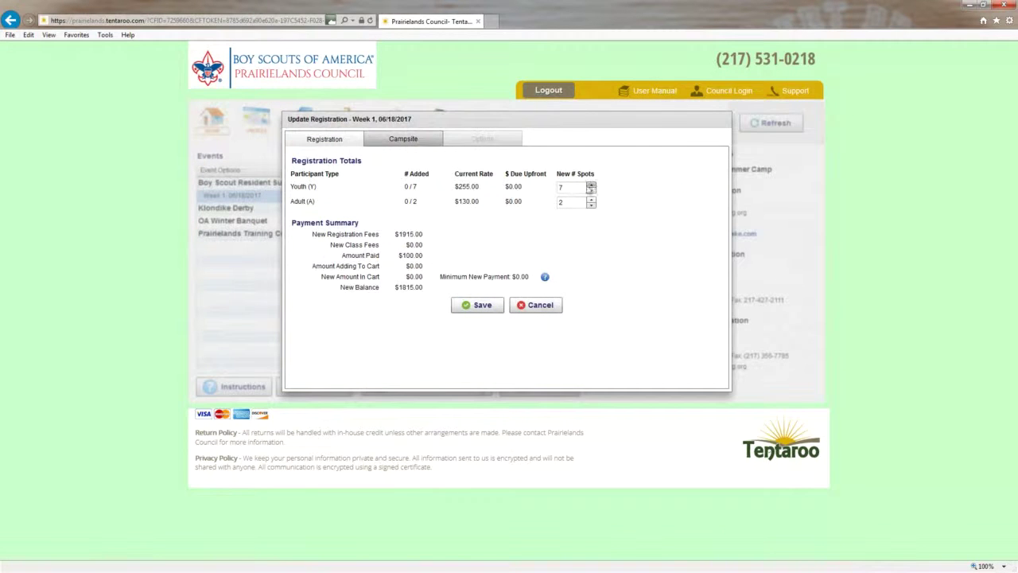
{"action": "left_click", "coordinate": [591, 185]}
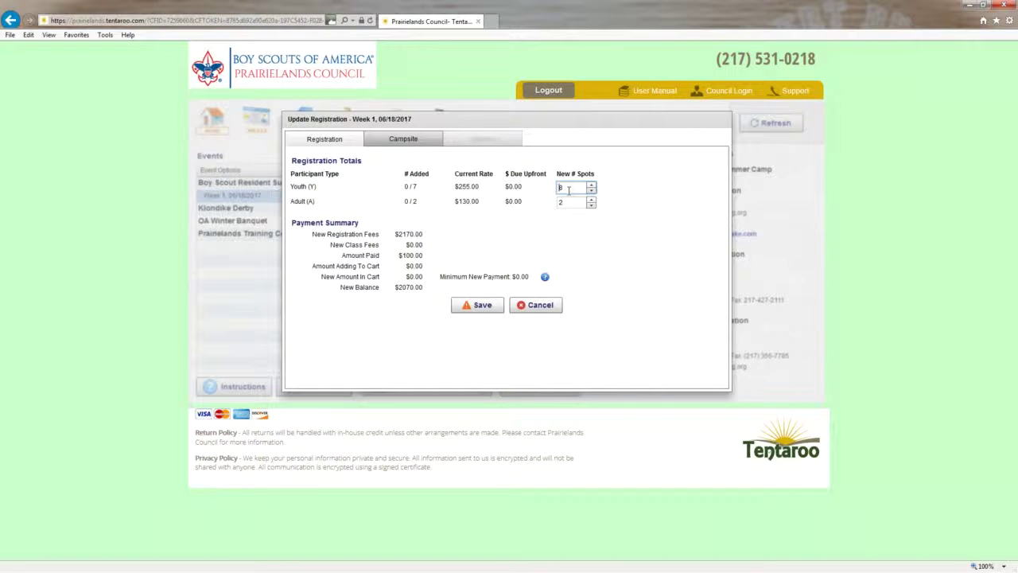
{"action": "left_click", "coordinate": [481, 306]}
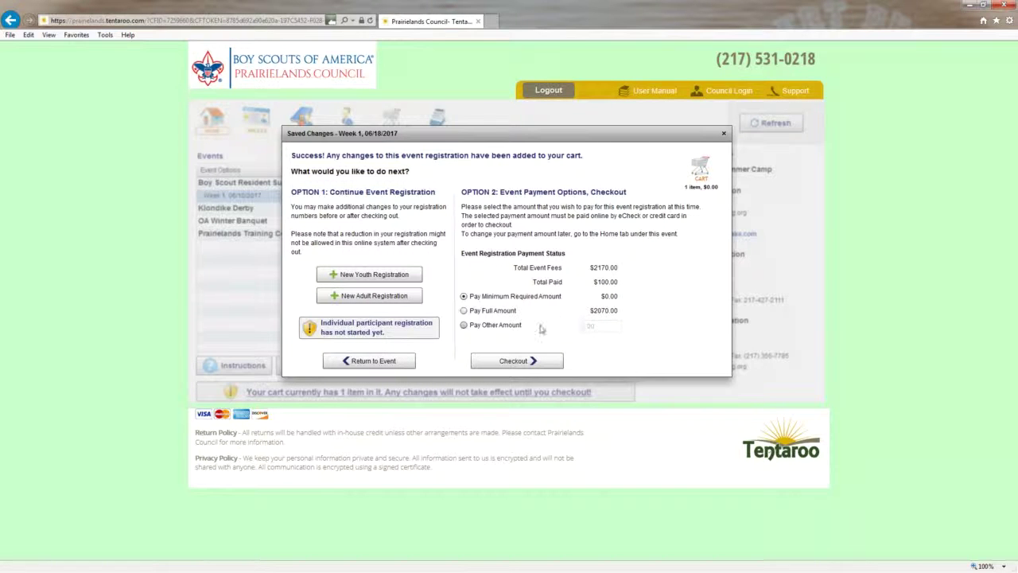
Step: Choose Pay Other Amount of 100 and proceed to checkout
{"action": "left_click", "coordinate": [463, 326]}
{"action": "double_click", "coordinate": [603, 325]}
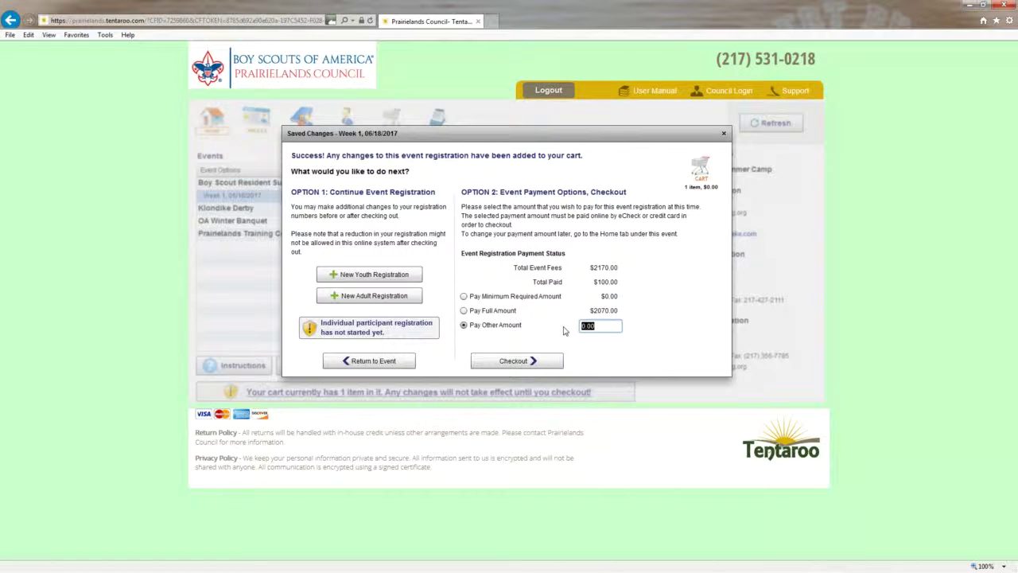
{"action": "type", "text": "100"}
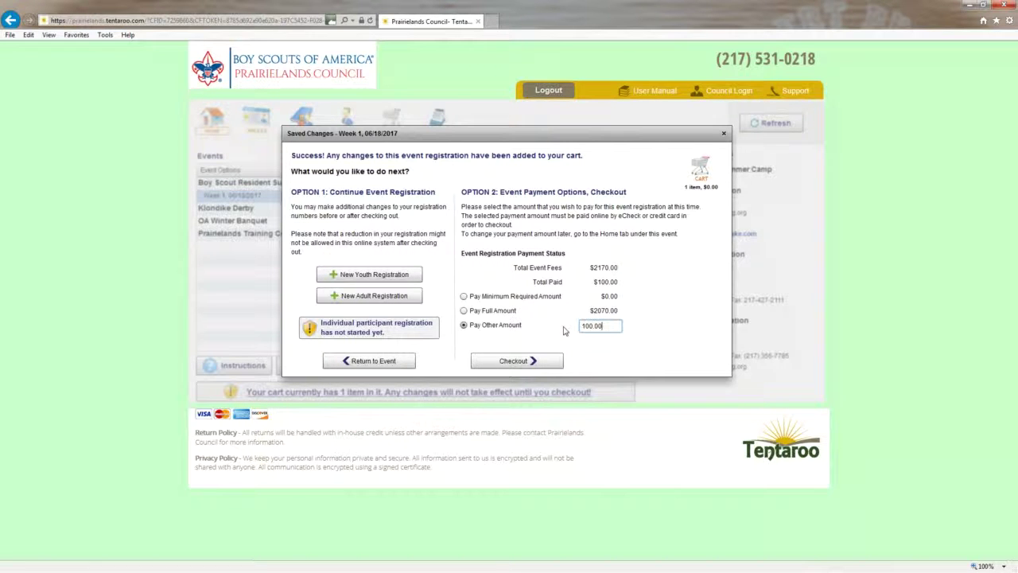
{"action": "left_click", "coordinate": [509, 362]}
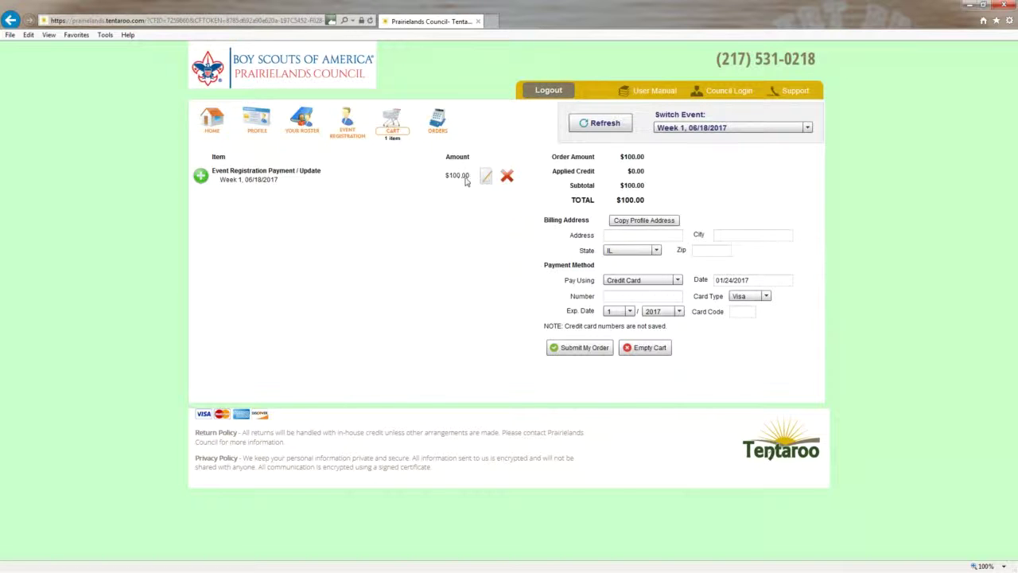
Step: Switch the $100.00 checkout to eCheck payment, then go to the account profile settings
{"action": "left_click", "coordinate": [641, 279]}
{"action": "left_click", "coordinate": [628, 305]}
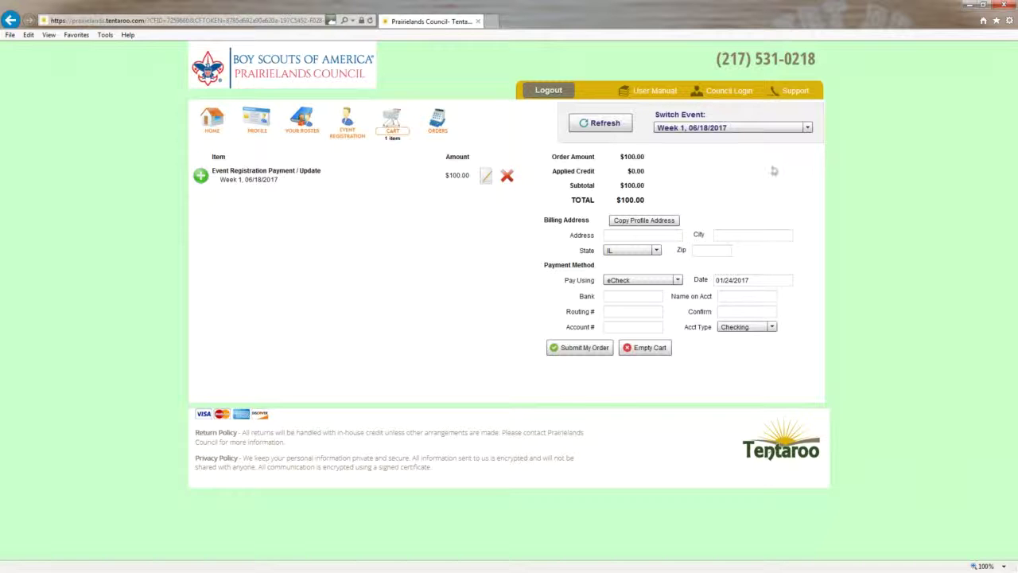
{"action": "left_click", "coordinate": [270, 132]}
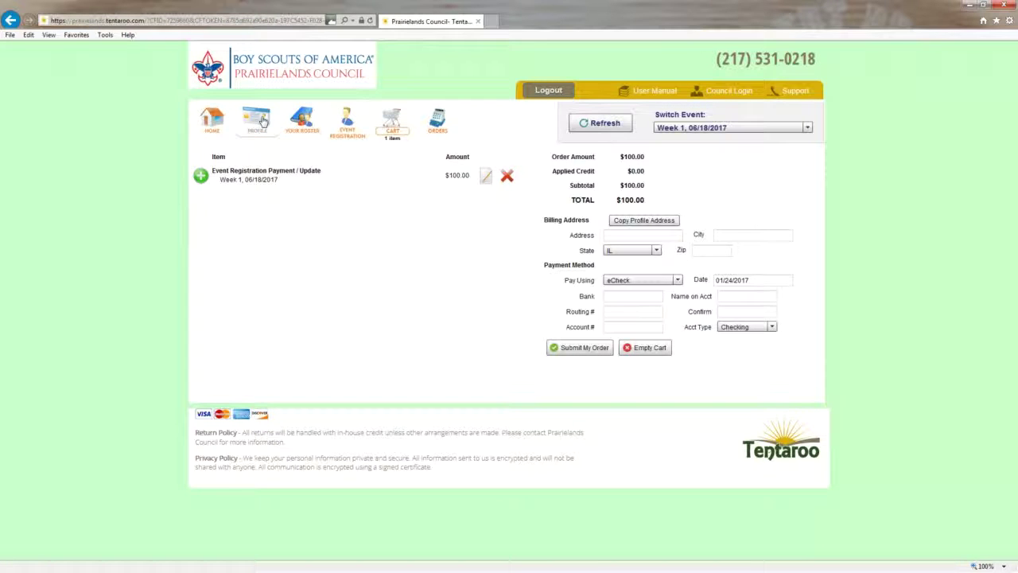